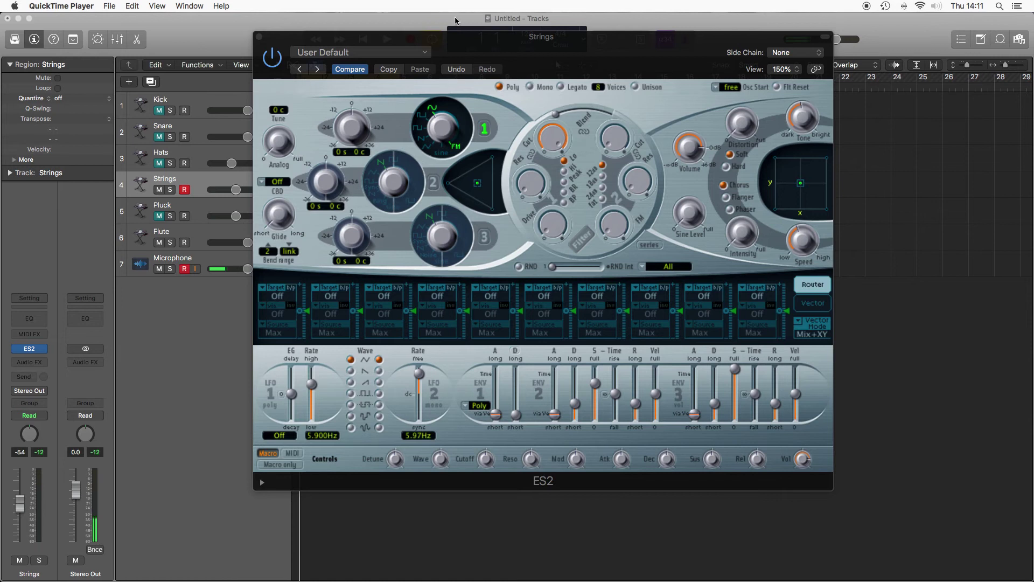
Switch the Strings ES2 to Poly voice mode and lower the Strings fader to -7.4 dB
left_click_drag(462, 44, 482, 82)
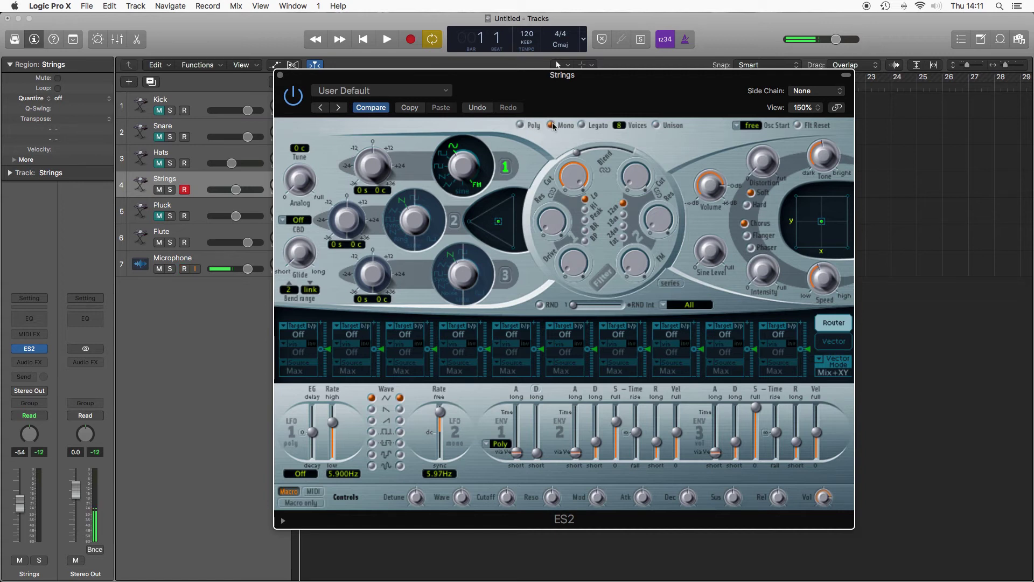
left_click(519, 126)
left_click_drag(475, 85, 438, 24)
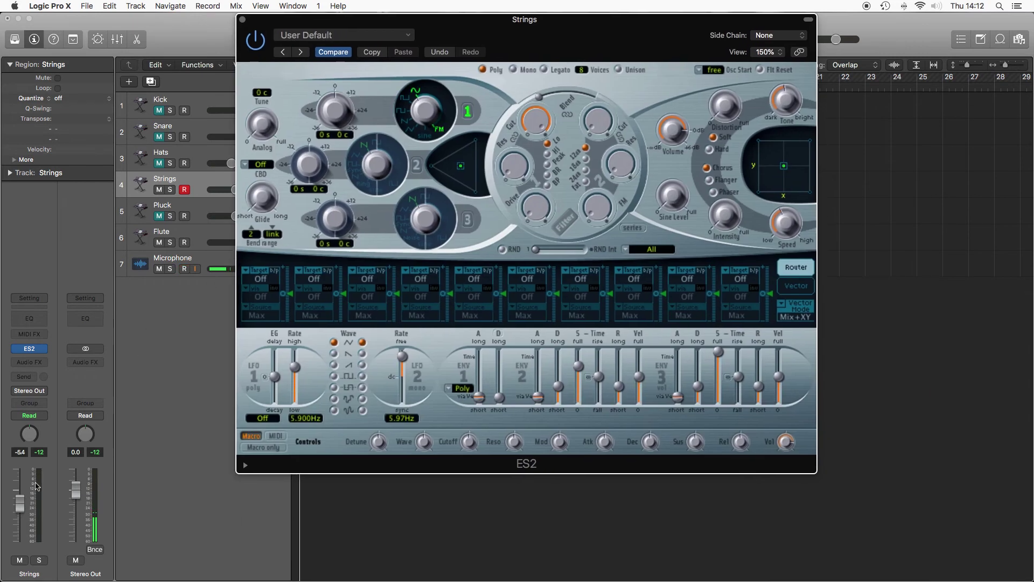
left_click_drag(20, 503, 20, 506)
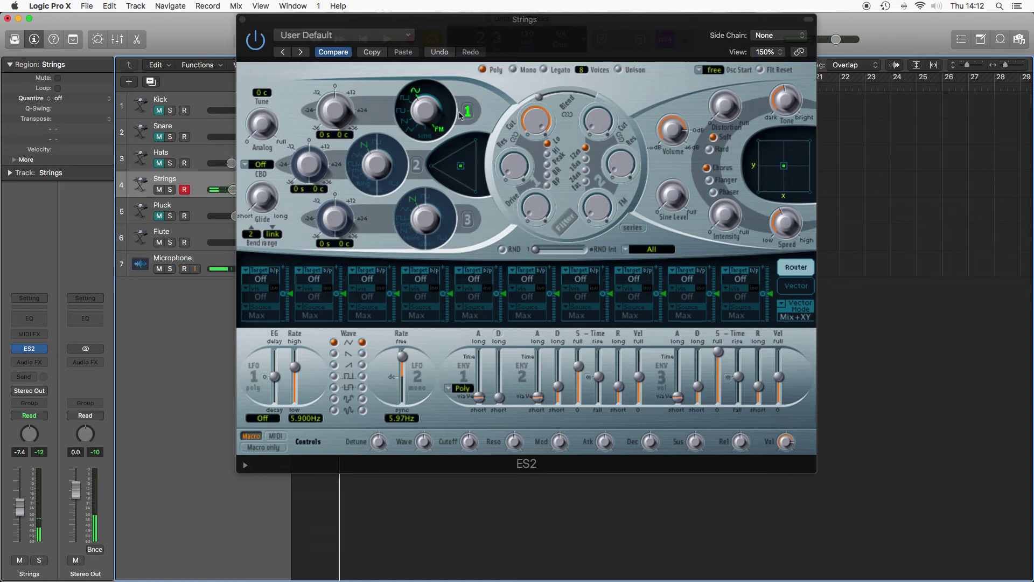
Choose a different Oscillator 1 waveform and turn on Oscillator 2
left_click(410, 135)
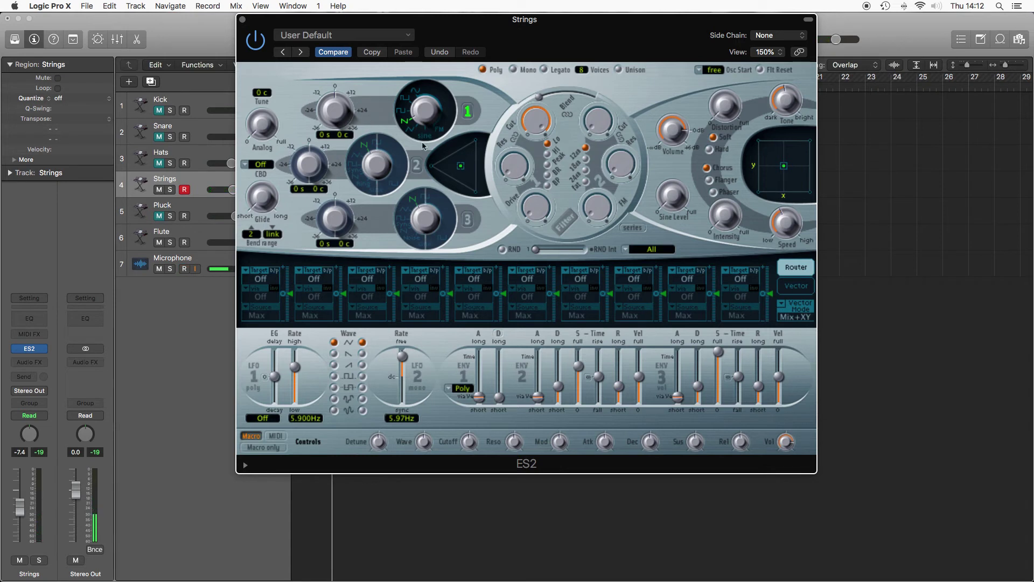
left_click(416, 165)
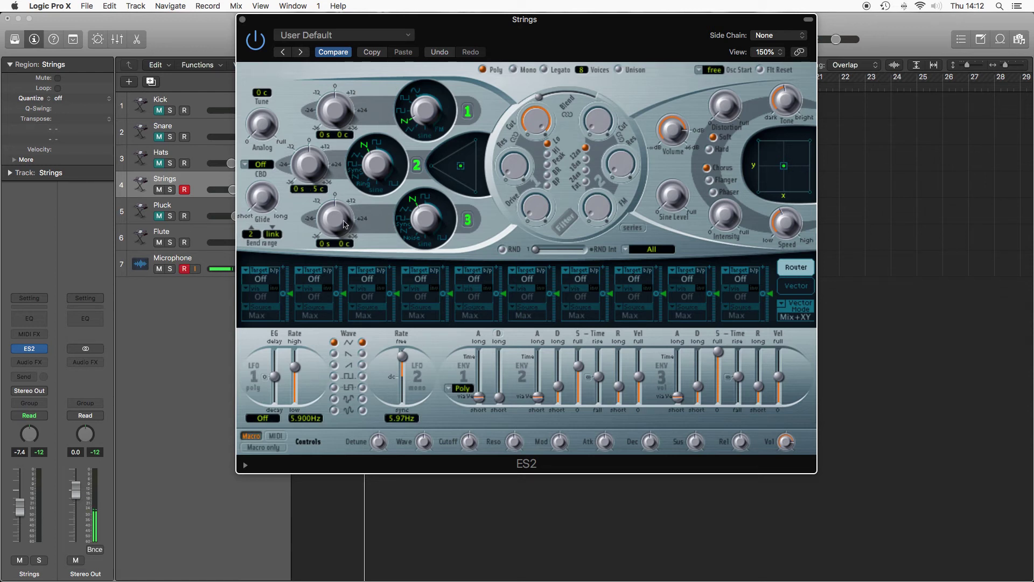
Fine-tune oscillator 2 to +7 cents and oscillator 3 to -7 cents while playing back
left_click_drag(346, 244, 343, 257)
key("space")
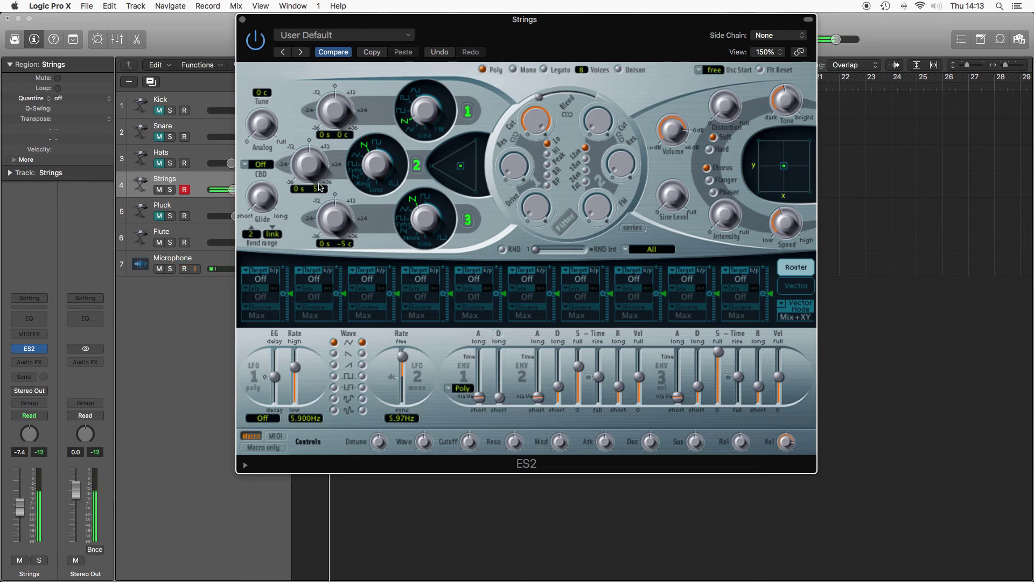
left_click_drag(319, 191, 319, 180)
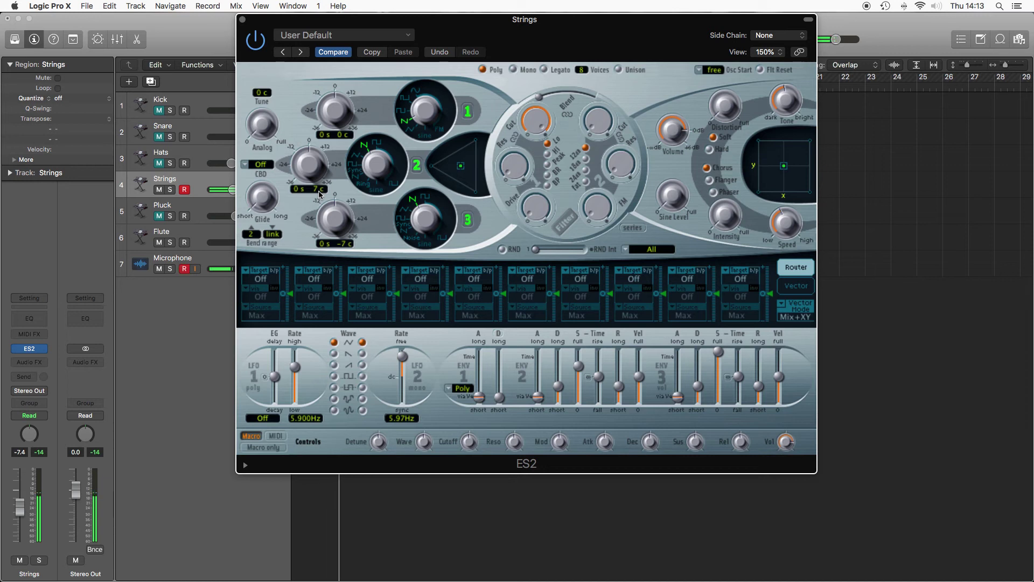
left_click_drag(318, 194, 319, 183)
left_click_drag(350, 254, 355, 283)
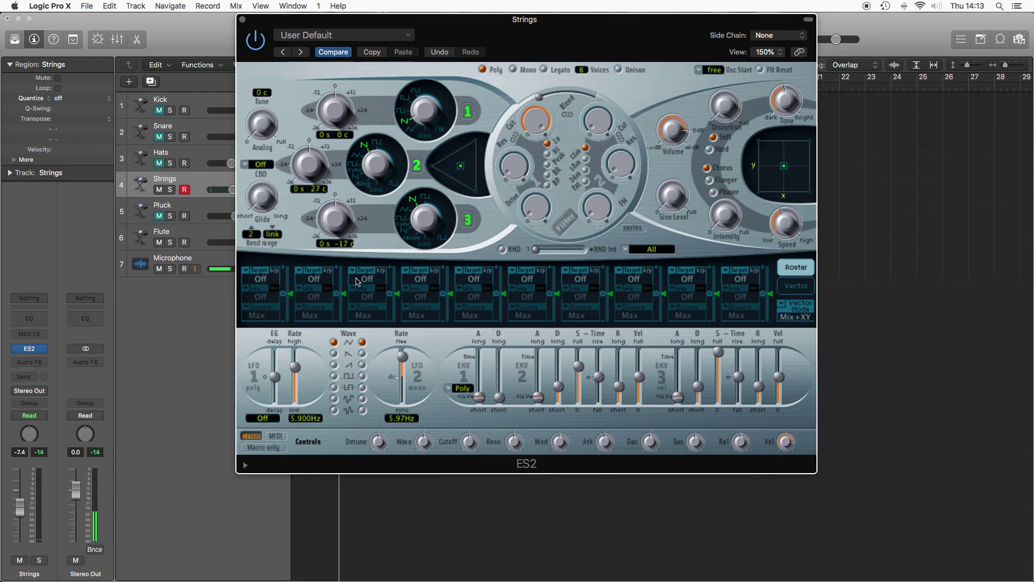
left_click_drag(348, 247, 348, 237)
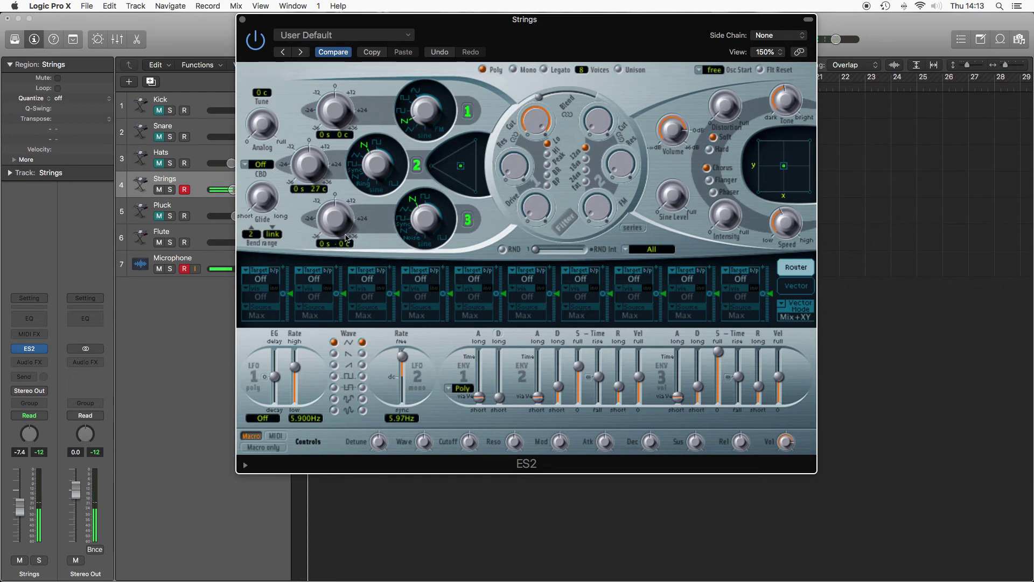
mouse_move(321, 189)
left_mouse_down()
mouse_move(321, 201)
mouse_move(322, 174)
left_mouse_up()
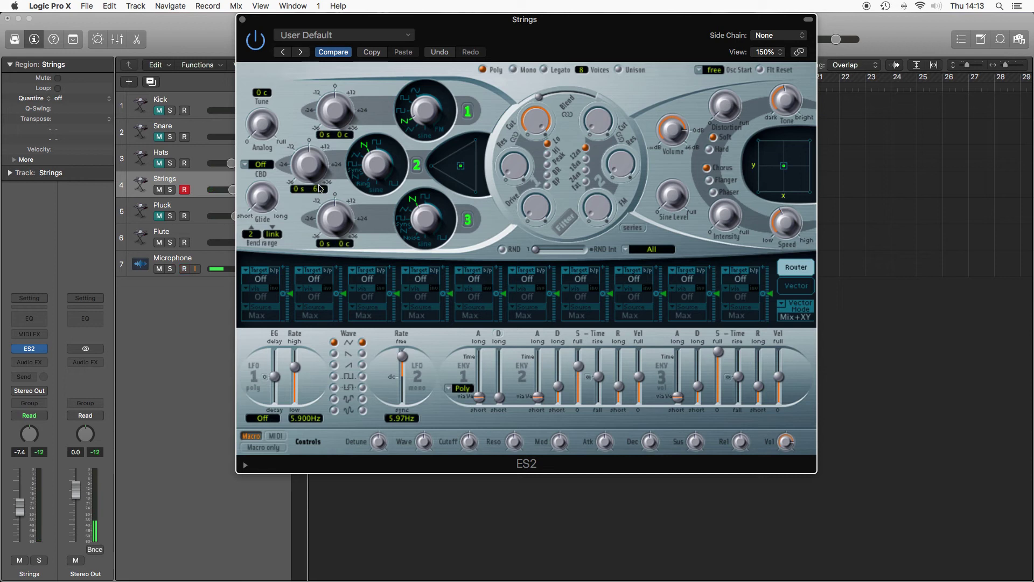
left_click_drag(345, 253, 346, 262)
Turn on the filter with cutoff around 0.780 and resonance 0.20, comparing bypassed and active
left_click(568, 226)
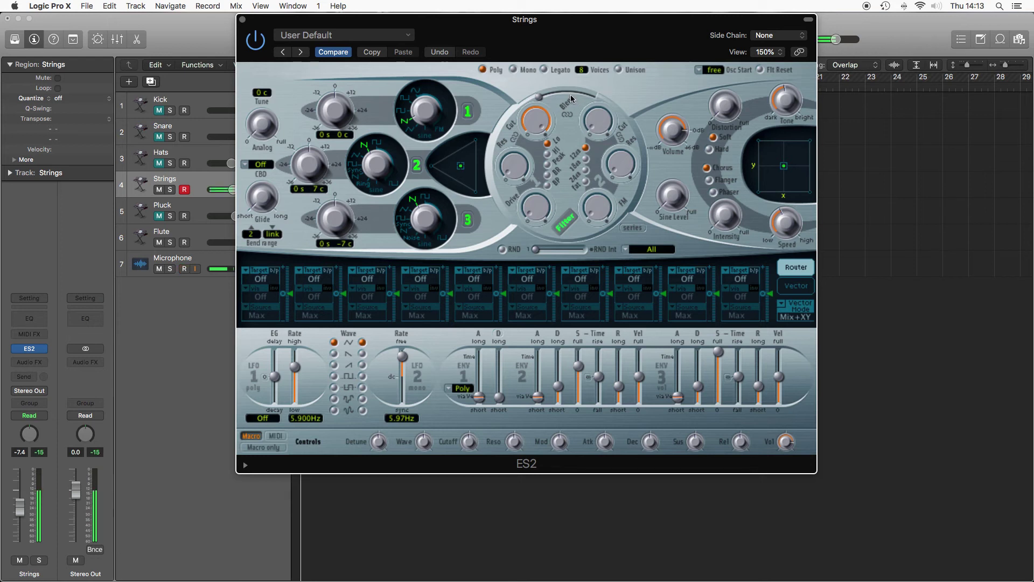
mouse_move(541, 132)
left_mouse_down()
mouse_move(545, 146)
mouse_move(537, 133)
left_mouse_up()
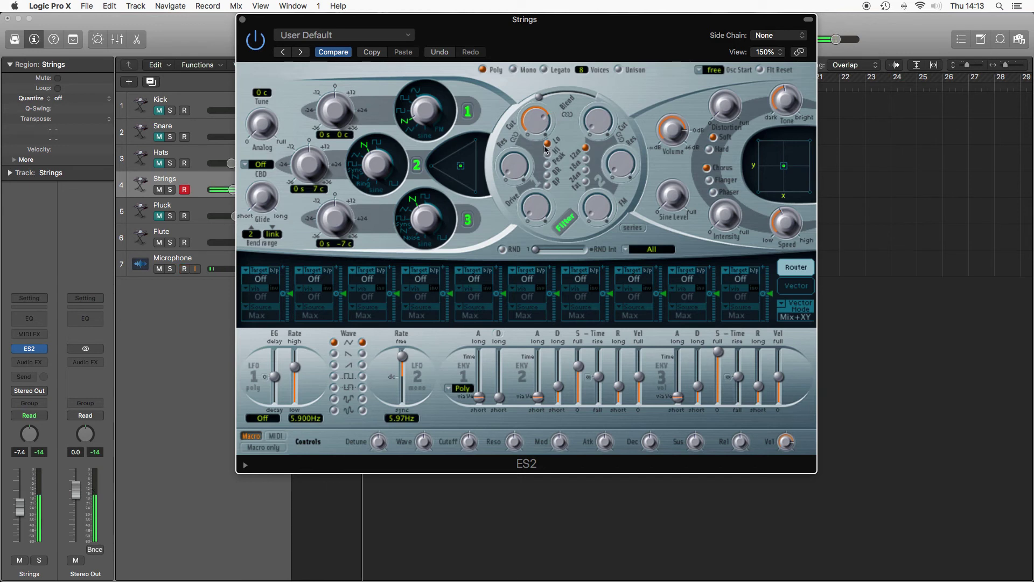
left_click(518, 154)
left_click_drag(518, 154, 518, 150)
left_click(566, 220)
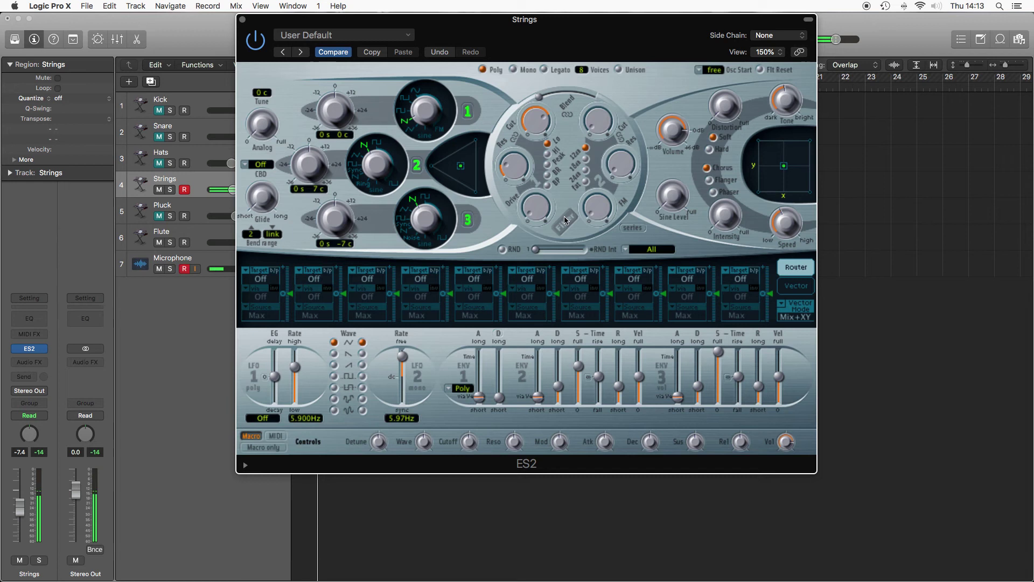
left_click(565, 220)
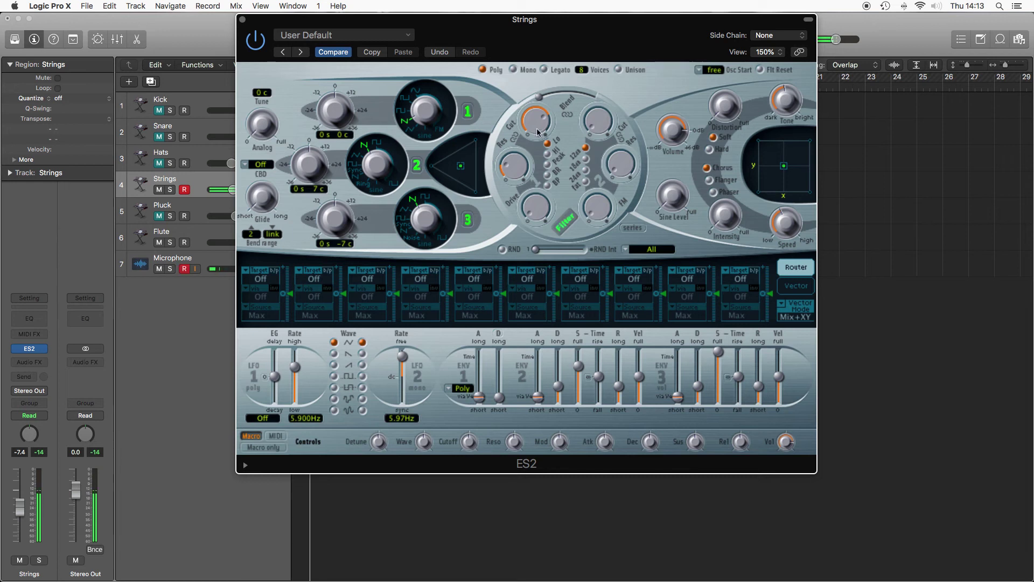
mouse_move(537, 127)
left_click_drag(587, 35, 523, 24)
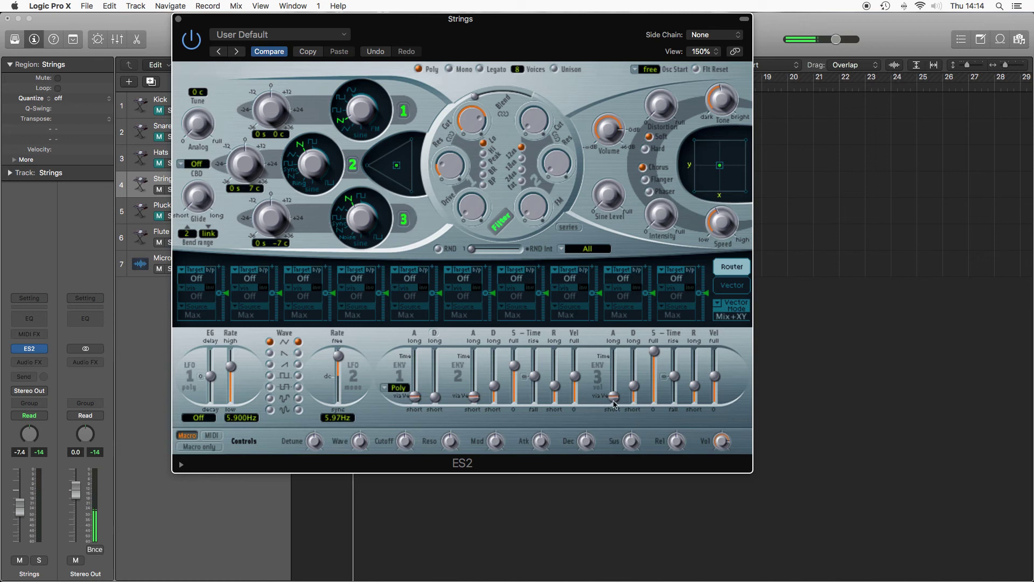
Lengthen the ENV 3 attack to about 410 ms and raise the ENV 3 release
left_click_drag(614, 399, 632, 385)
left_click_drag(695, 389, 695, 378)
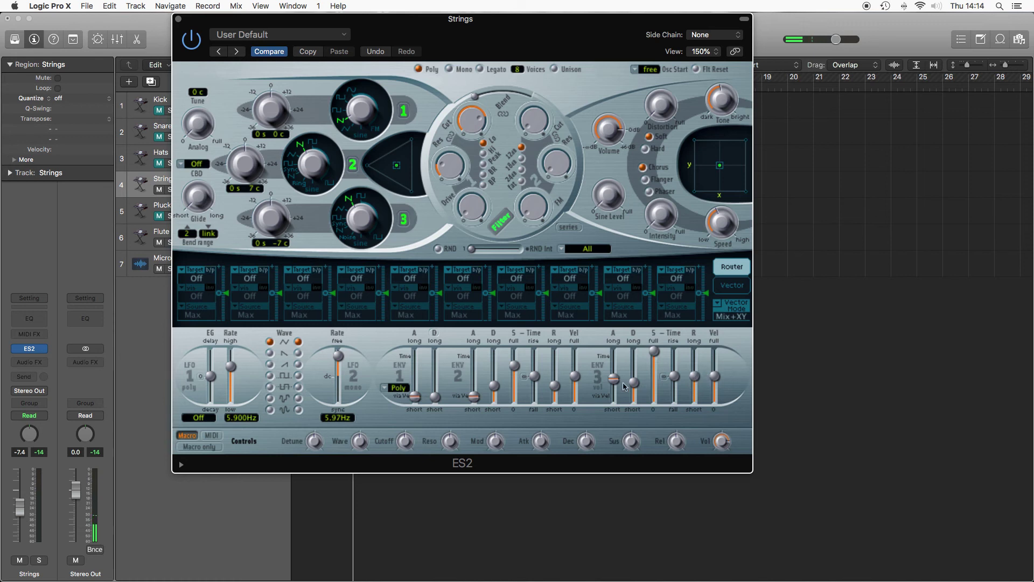
left_click_drag(615, 389, 616, 384)
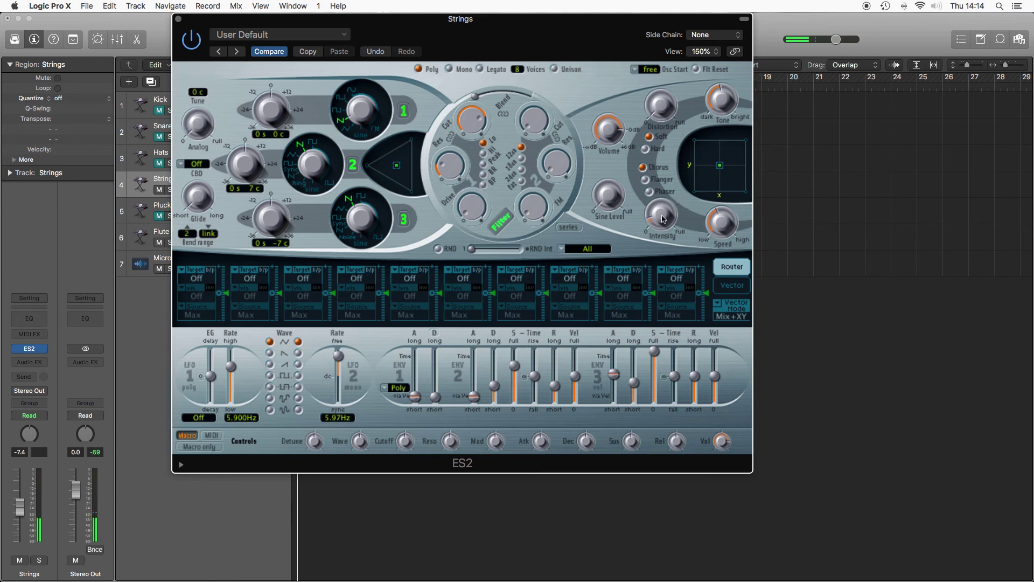
Raise the Chorus effect Intensity knob on the Strings ES2
left_click_drag(663, 219, 662, 211)
left_click_drag(416, 25, 533, 25)
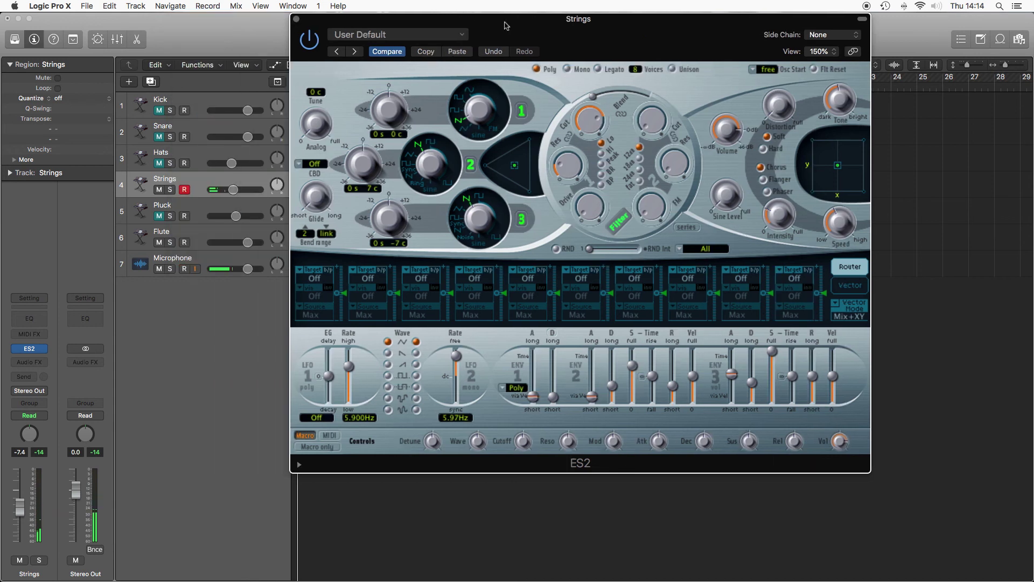
Close the Strings ES2 and open the Pluck track's ES2 instrument window
left_click(295, 20)
left_click(170, 204)
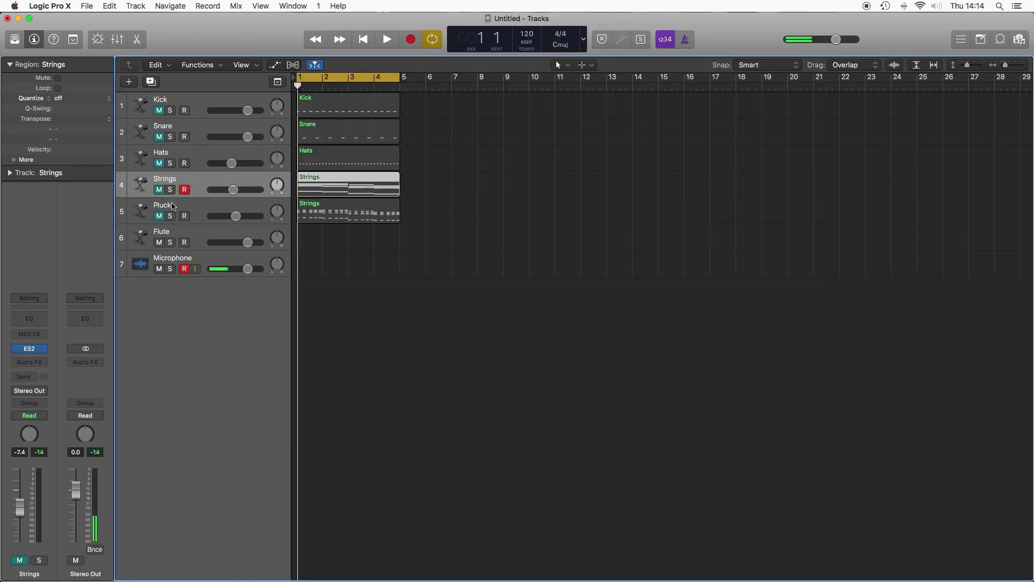
left_click(30, 349)
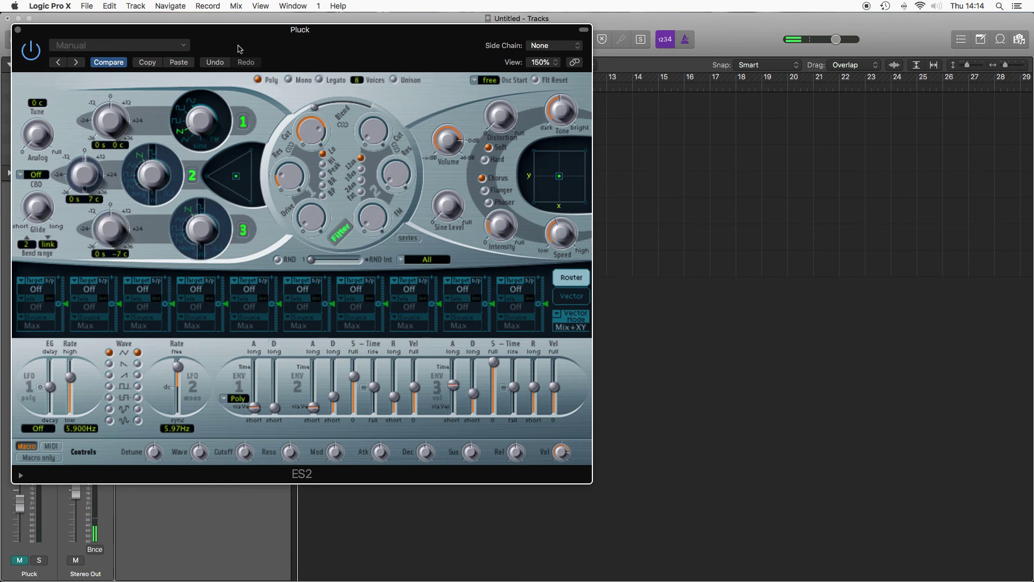
left_click_drag(240, 49, 520, 54)
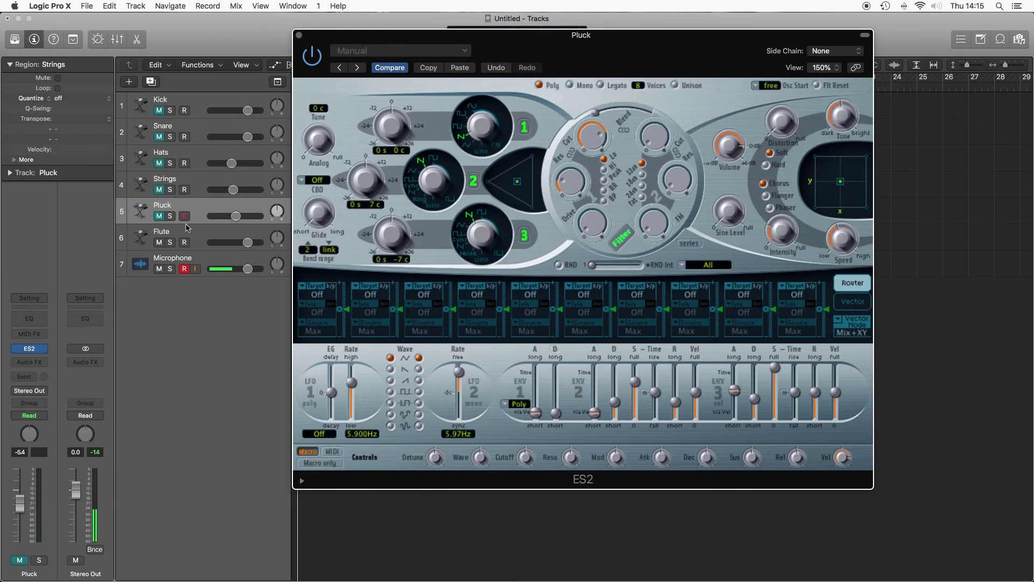
left_click(171, 211)
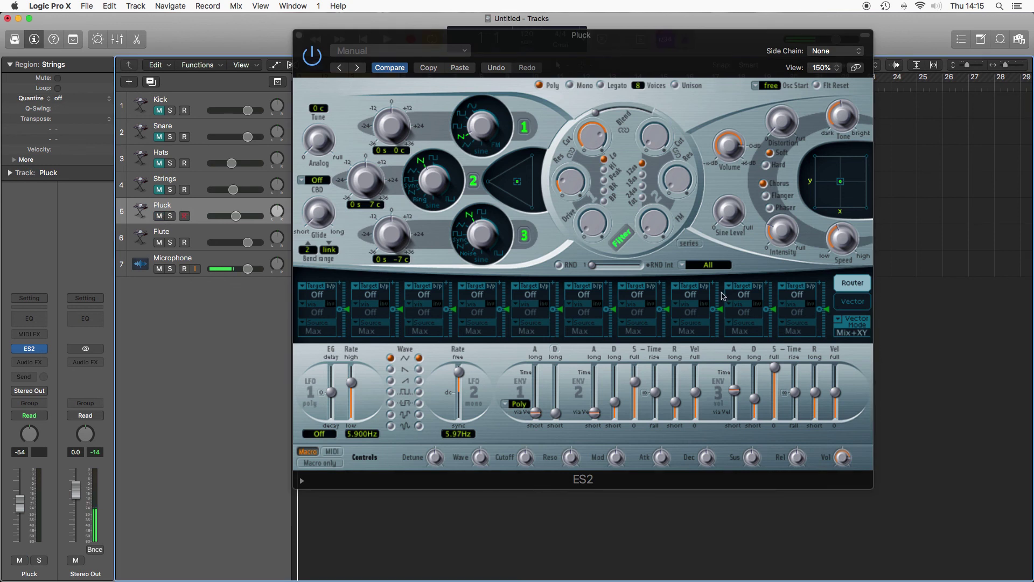
Give the Pluck ENV 3 the shortest attack, sustain about 0.089 and a 99 ms decay
left_click_drag(662, 33, 521, 24)
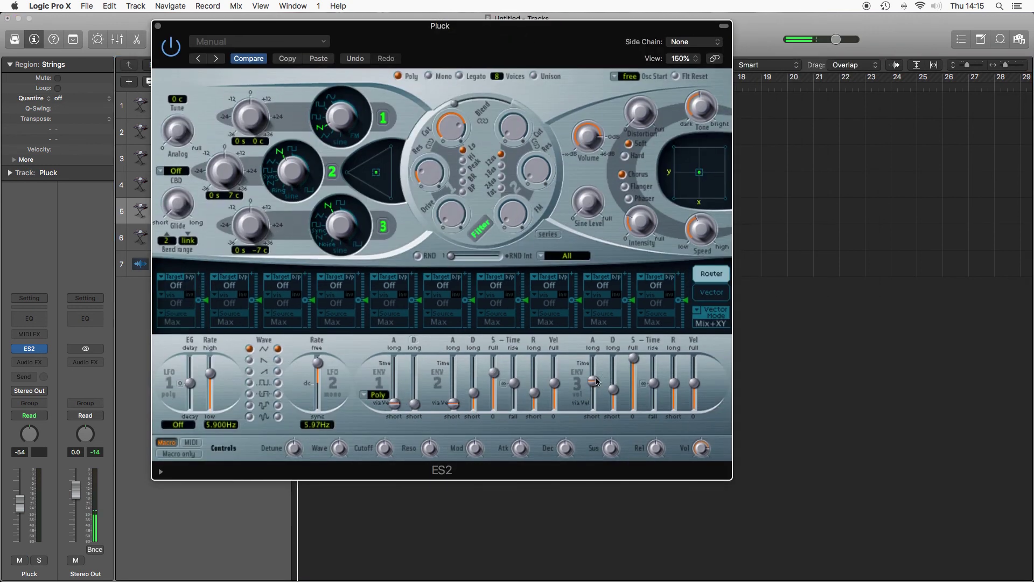
left_click_drag(595, 380, 594, 408)
left_click_drag(634, 373, 637, 421)
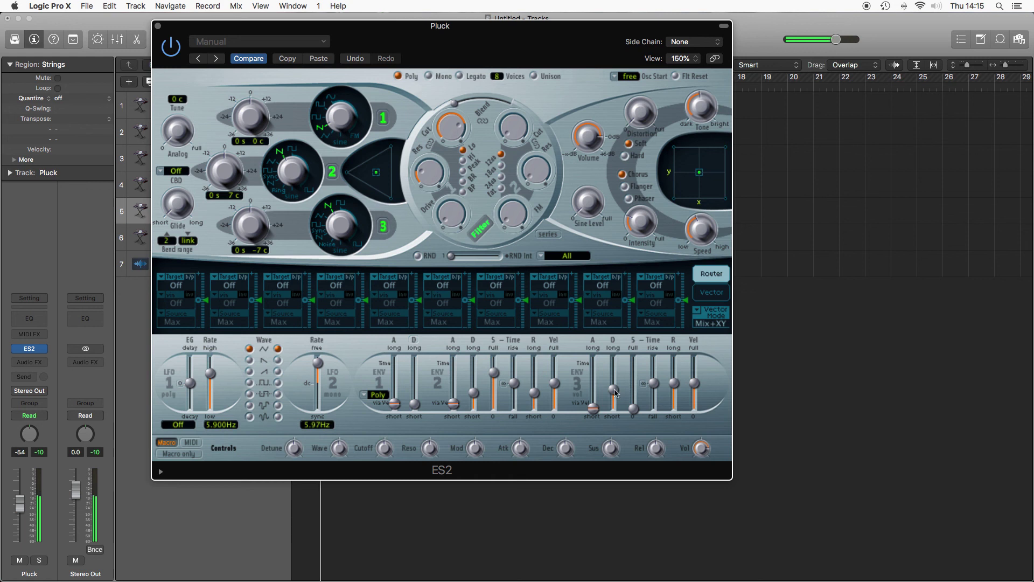
left_click_drag(616, 392, 674, 387)
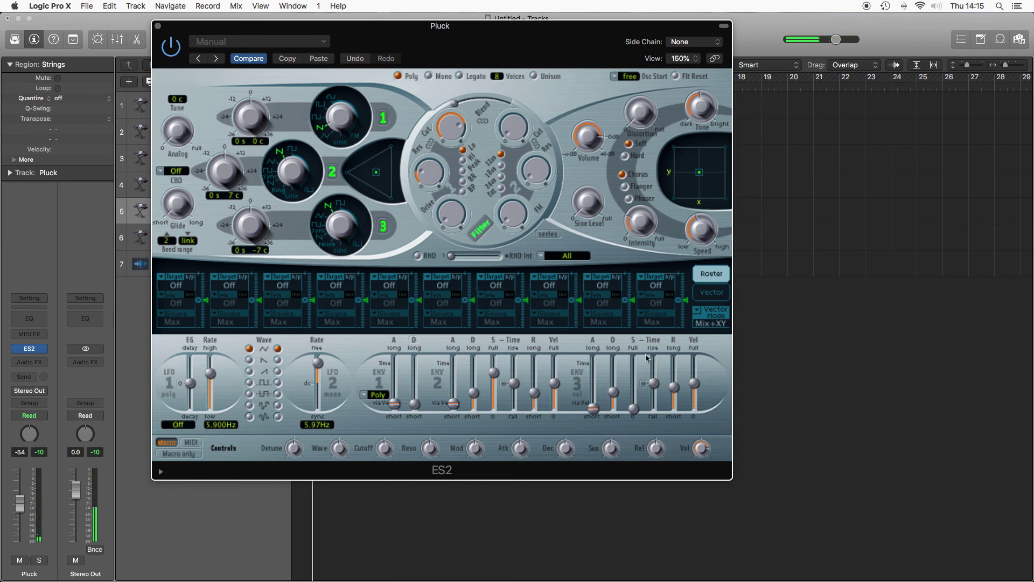
left_click_drag(440, 27, 518, 20)
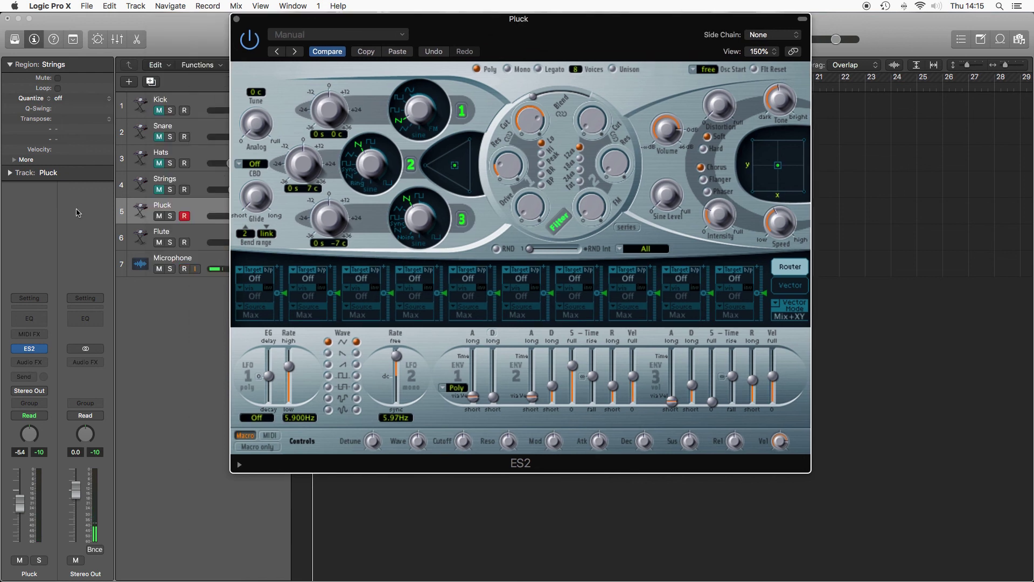
Insert a stereo ChromaVerb into the Pluck channel's Audio FX slot
left_click(43, 351)
mouse_move(42, 384)
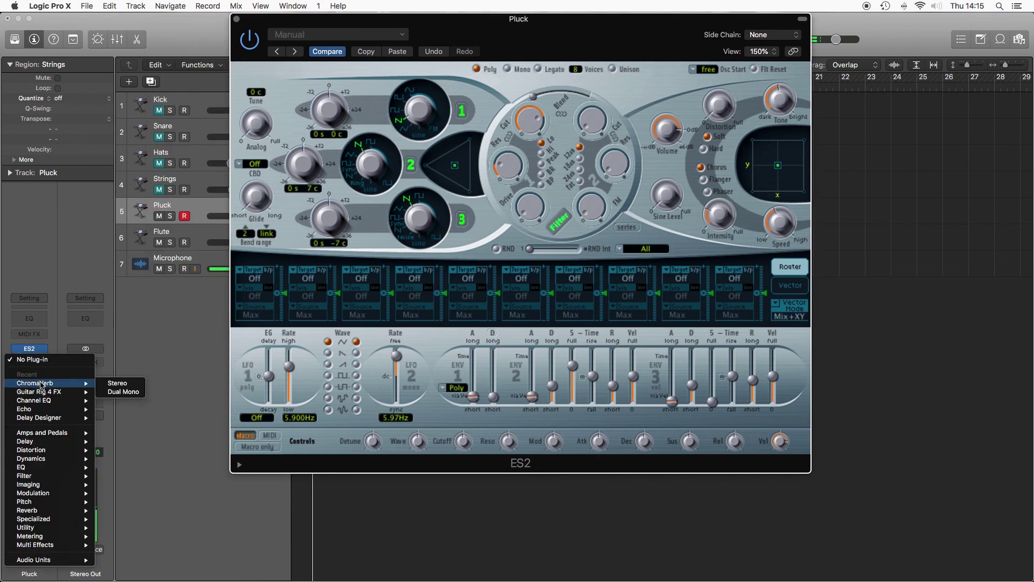
left_click(111, 360)
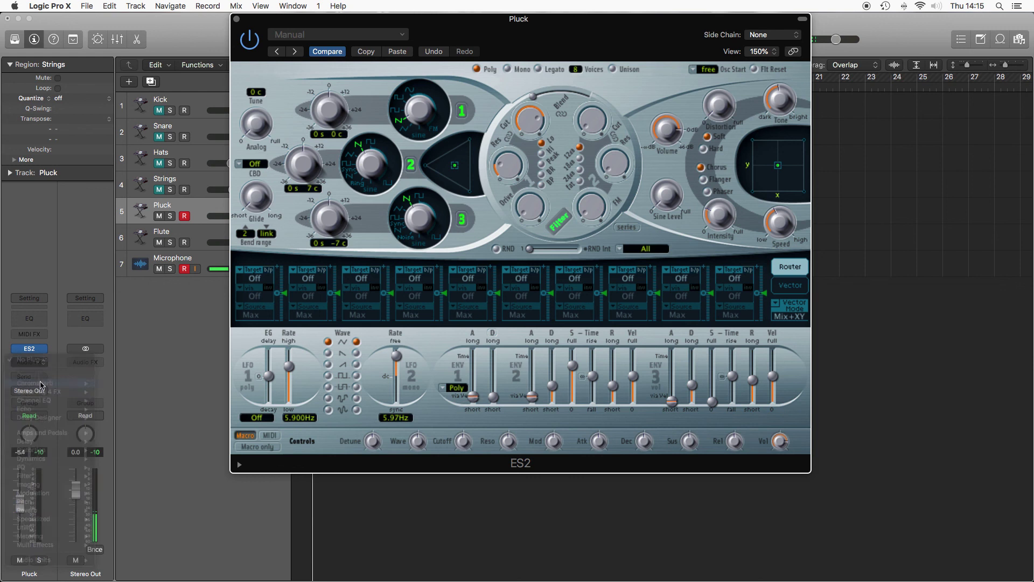